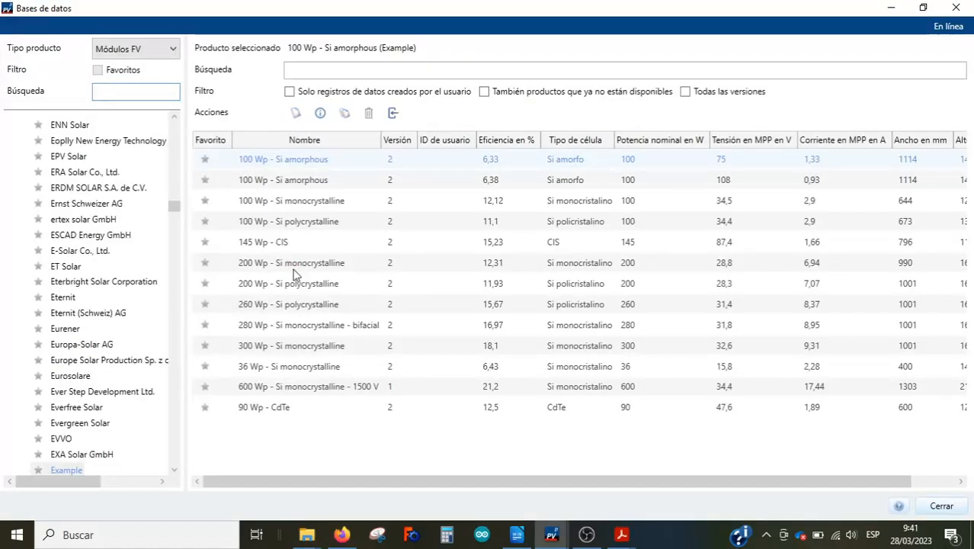
# Filter the PV module manufacturers by Atersa, browse the ATERSA modules, and create a new module record for that company.
pyautogui.click(145, 90)
pyautogui.write('Atersa')
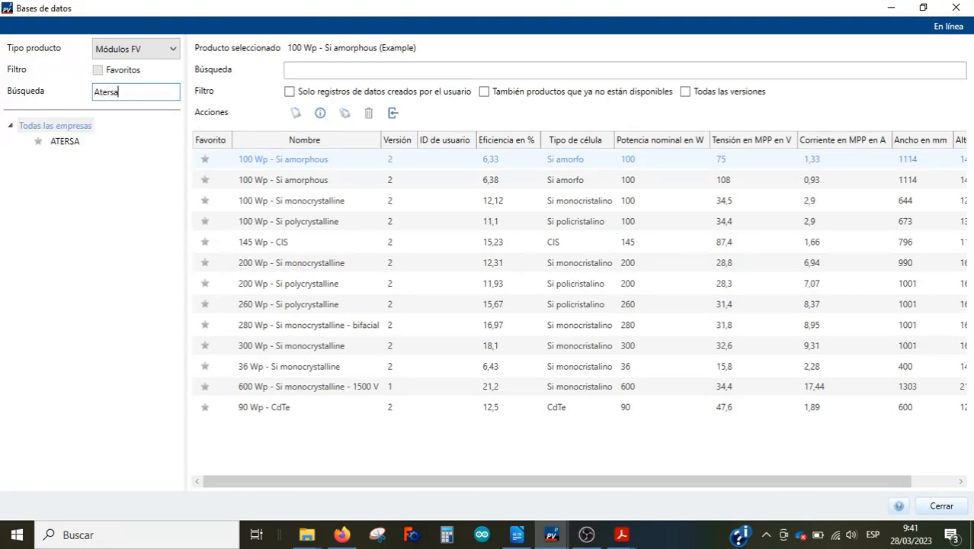
pyautogui.click(65, 142)
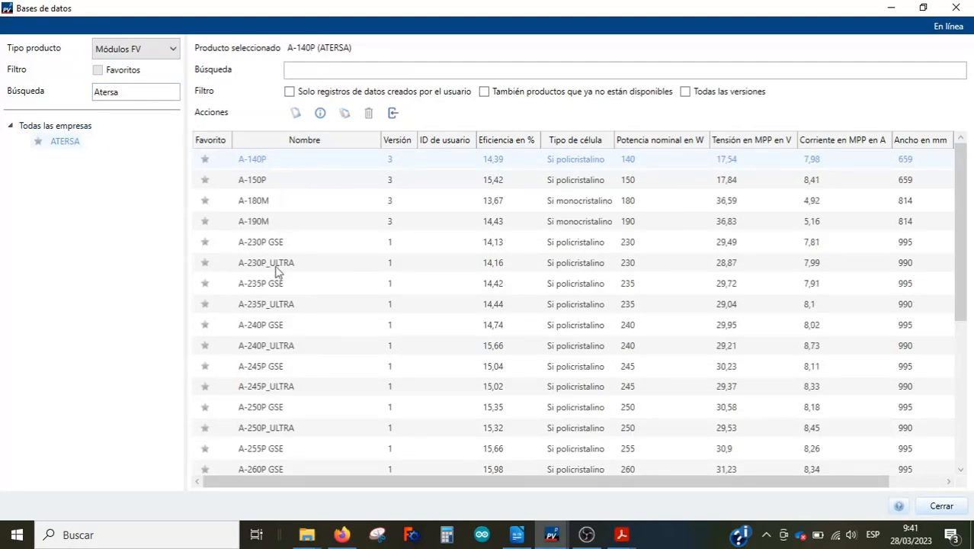
pyautogui.moveTo(961, 211); pyautogui.dragTo(964, 364)
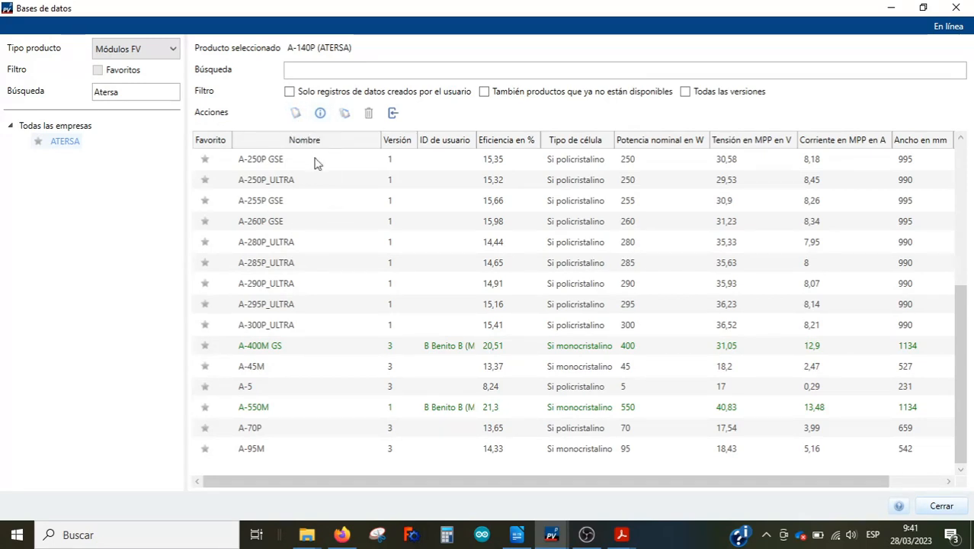
pyautogui.click(296, 114)
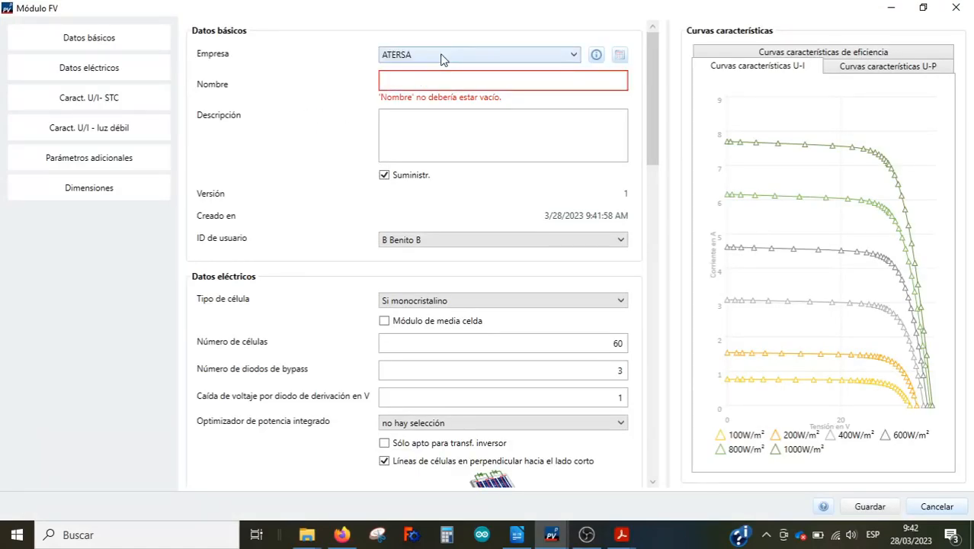
# Name the module "A-450M GS" and describe it as "Módulo monocristalino de ATERSA de 450 Wp de 144 medias células con tecnología PERC".
pyautogui.click(428, 81)
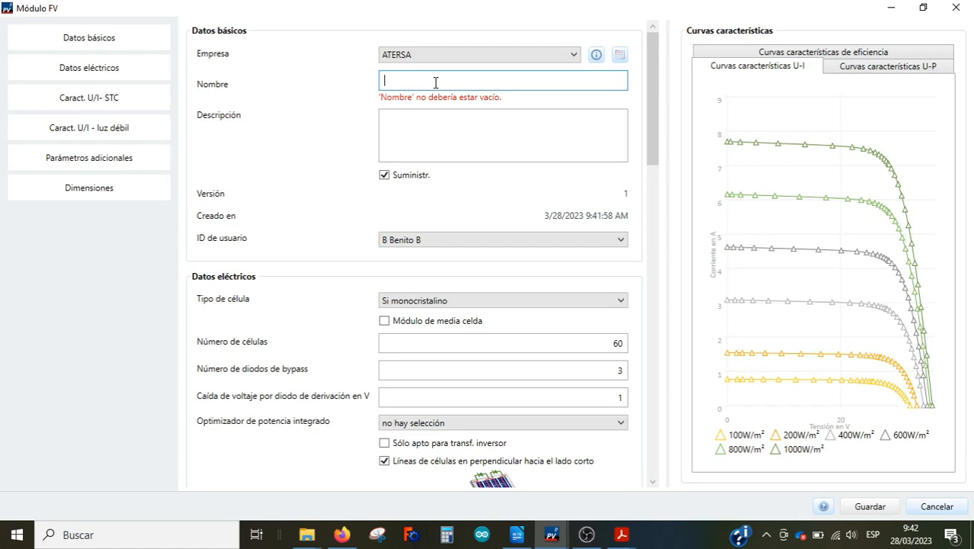
pyautogui.write('A-450M GS')
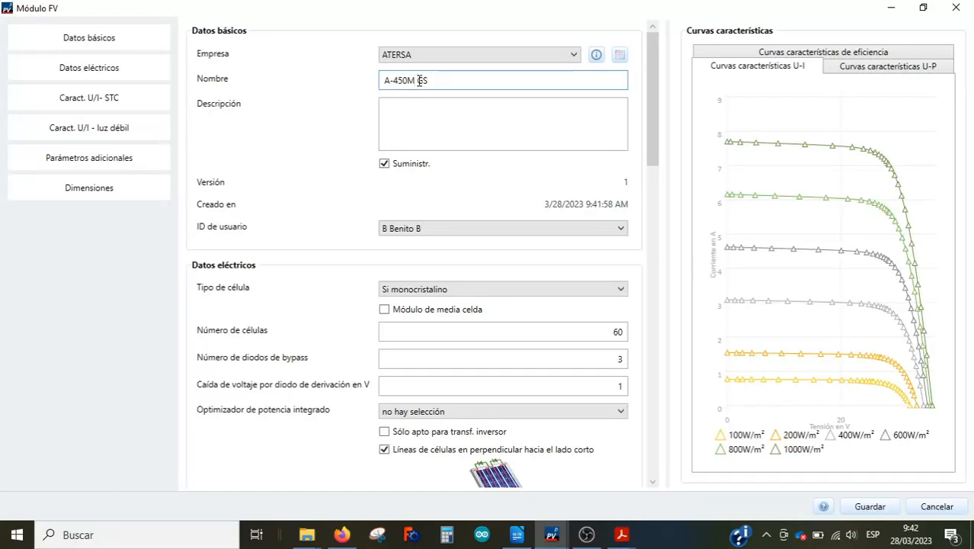
pyautogui.click(394, 114)
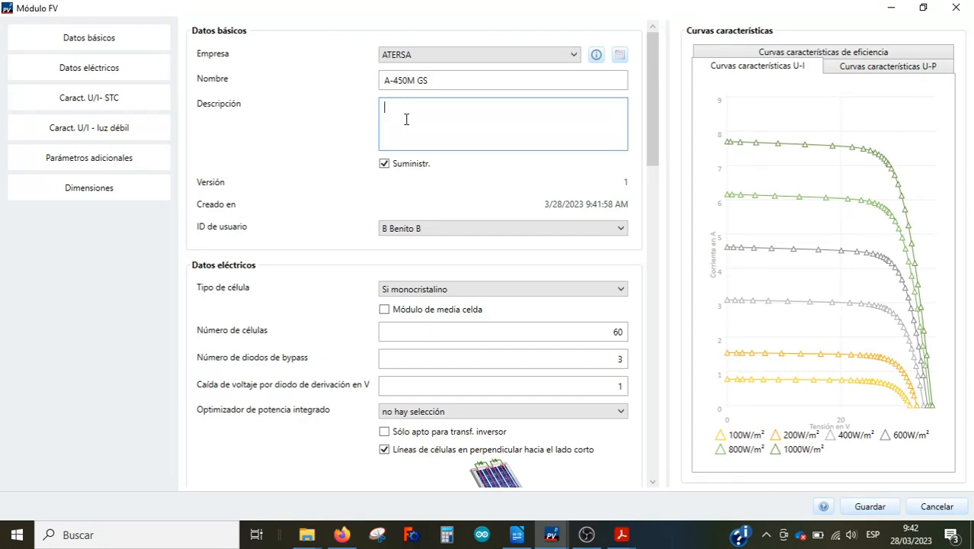
pyautogui.write('Módulo monocristalino de ATERSA de 450 Wp de 144 medias células con tecnología PERC')
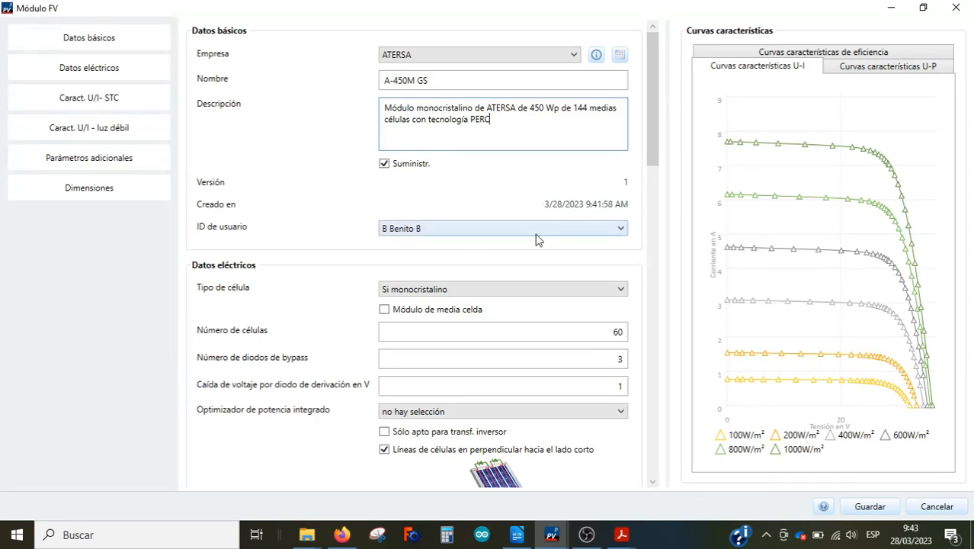
# Examine the electrical, mechanical, cell and temperature data in the A-450M ATERSA datasheet in Acrobat Reader, and return to the PV*SOL module form.
pyautogui.moveTo(653, 163); pyautogui.dragTo(651, 205)
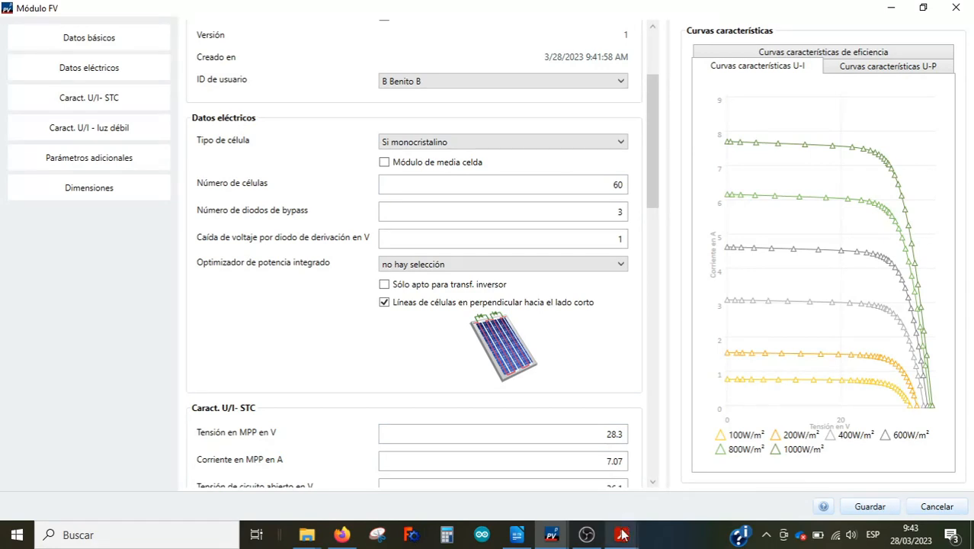
pyautogui.moveTo(621, 532)
pyautogui.click(672, 470)
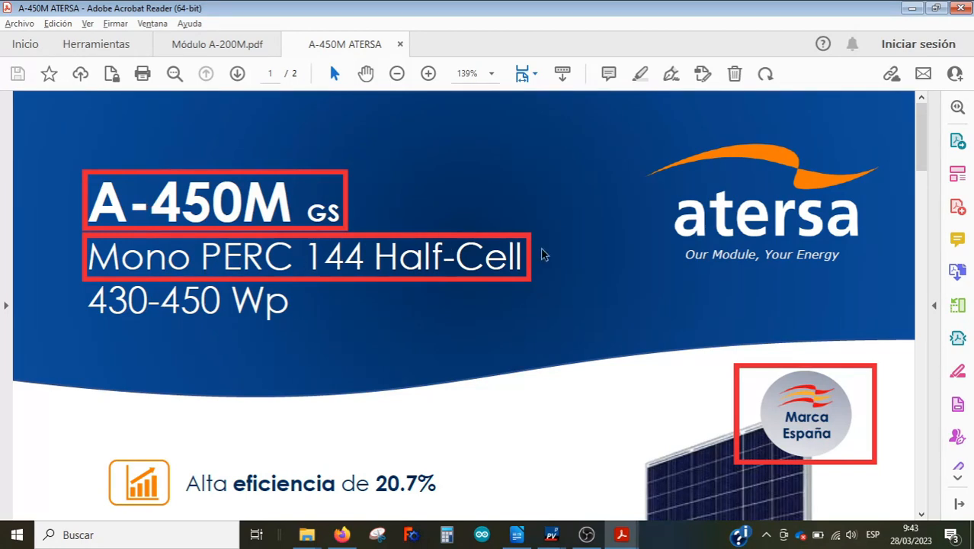
pyautogui.moveTo(922, 169); pyautogui.dragTo(958, 364)
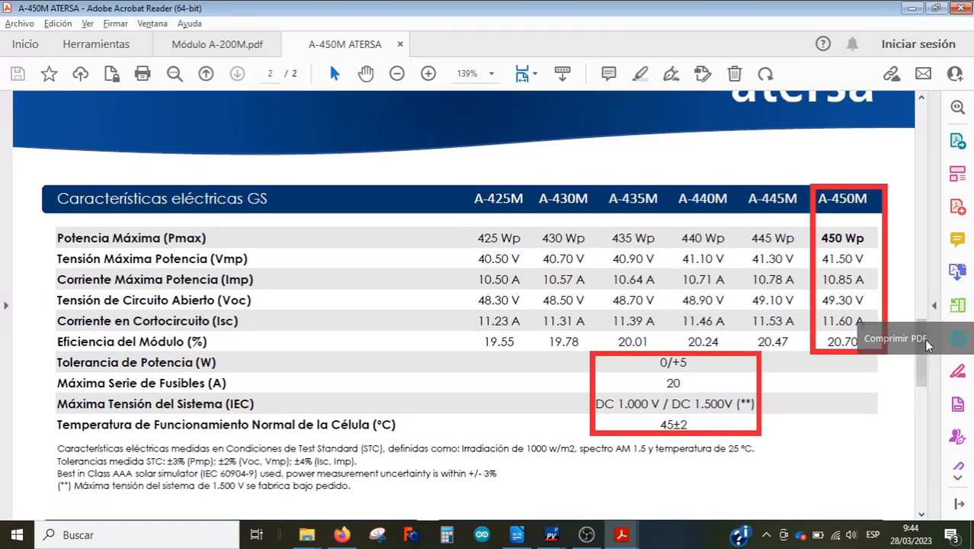
pyautogui.scroll(-5, 737, 318)
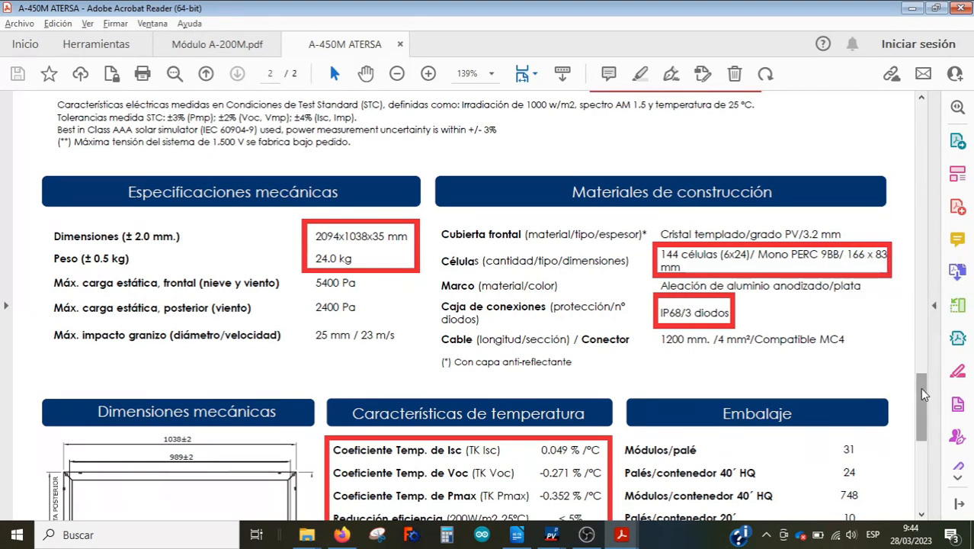
pyautogui.scroll(-3, 921, 394)
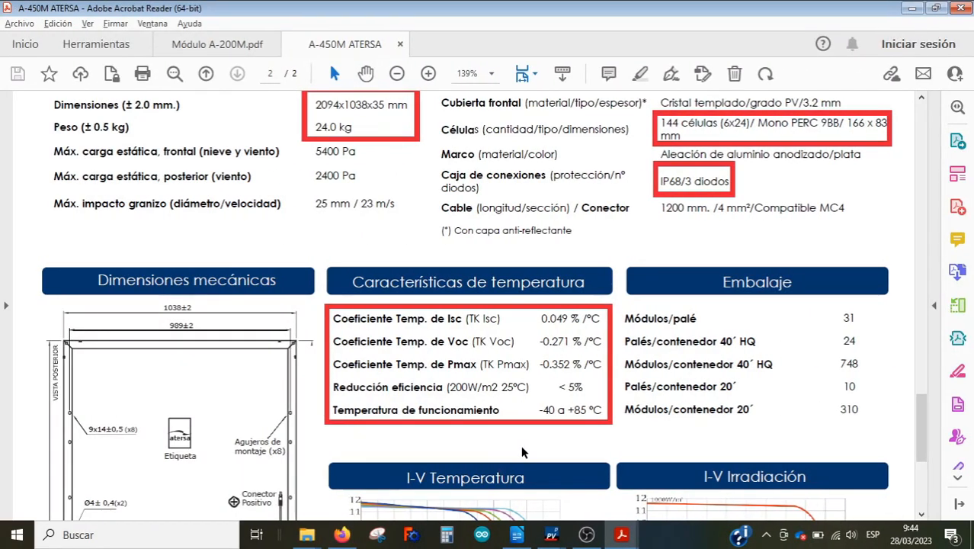
pyautogui.click(553, 538)
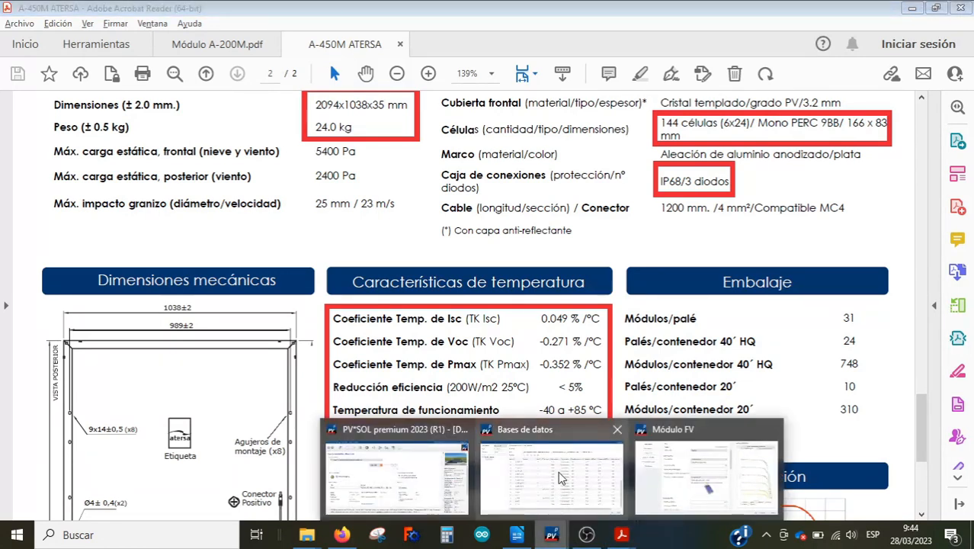
pyautogui.moveTo(609, 466)
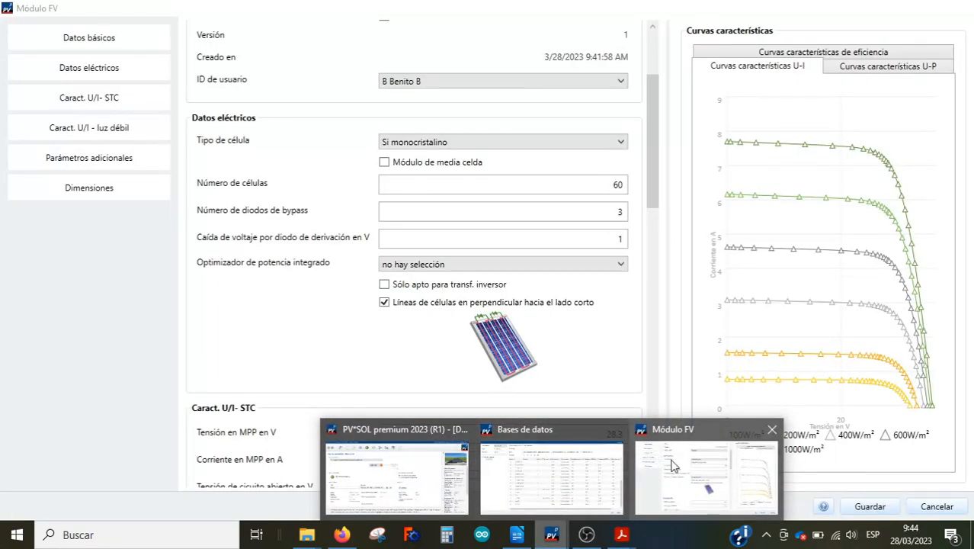
pyautogui.click(672, 467)
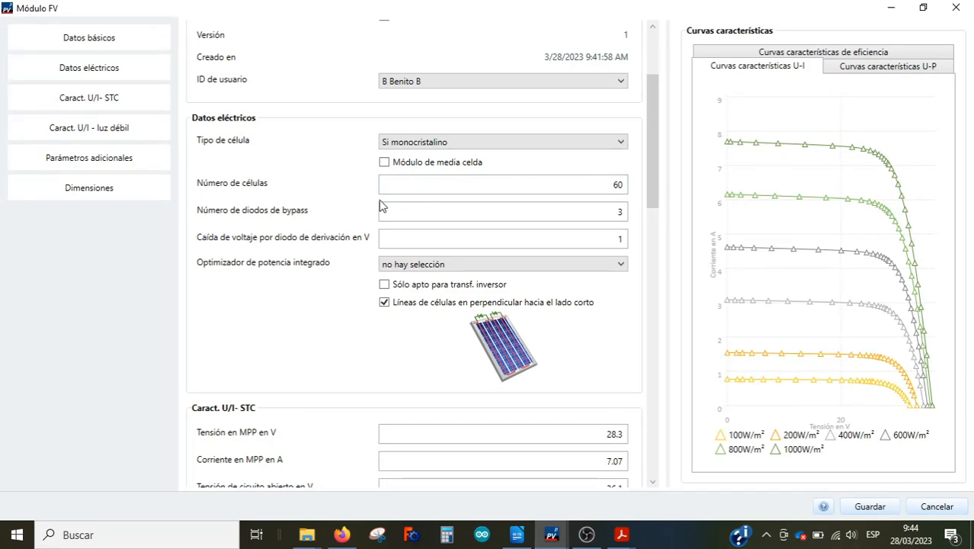
# Set the module's number of cells to 144.
pyautogui.click(548, 182)
pyautogui.moveTo(551, 183); pyautogui.dragTo(653, 180)
pyautogui.write('144')
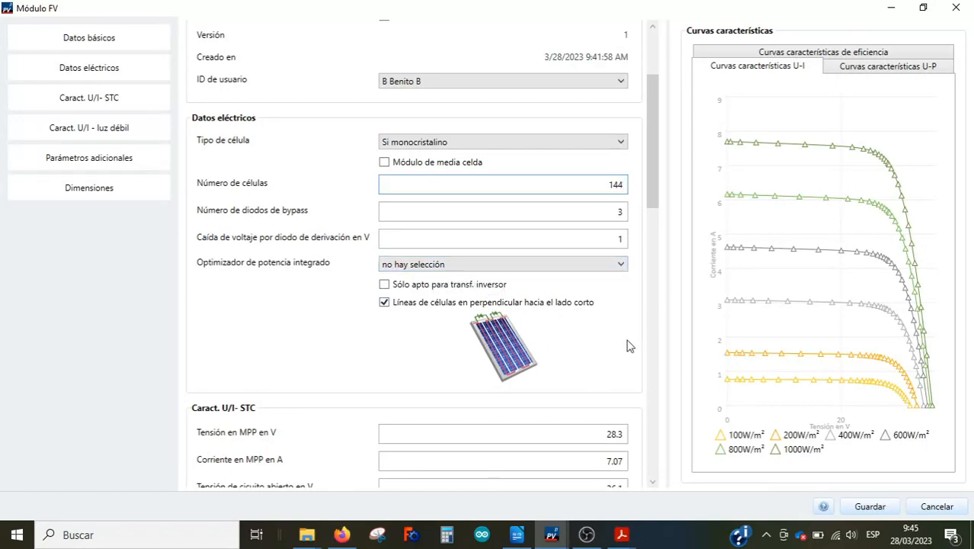
# Compare the cell row orientations by disabling and re-enabling the option for rows perpendicular to the module's short side.
pyautogui.moveTo(653, 205); pyautogui.dragTo(557, 224)
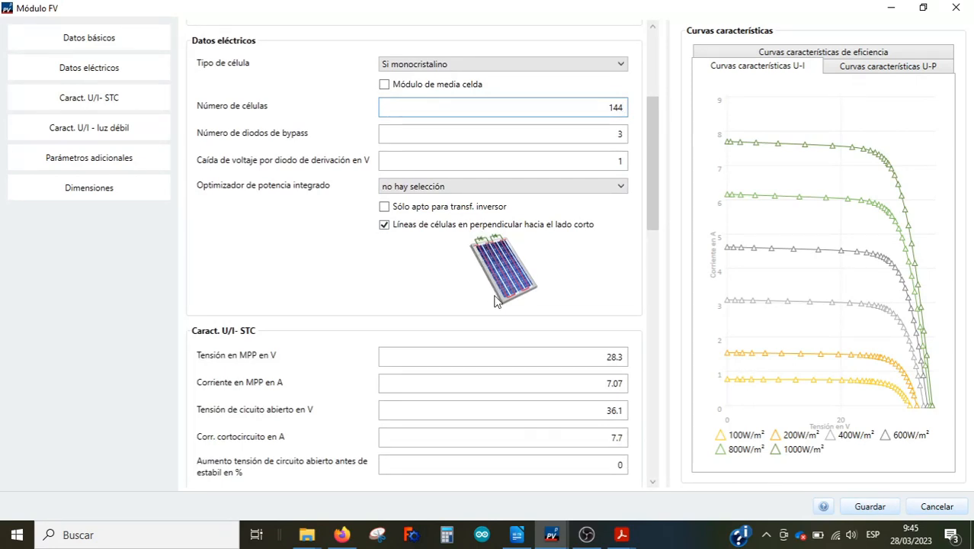
pyautogui.click(383, 225)
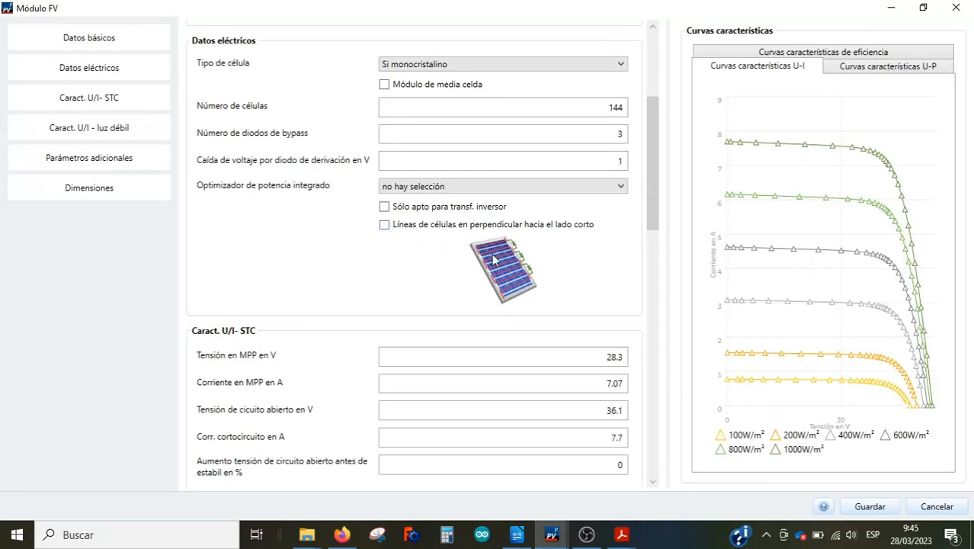
pyautogui.click(384, 225)
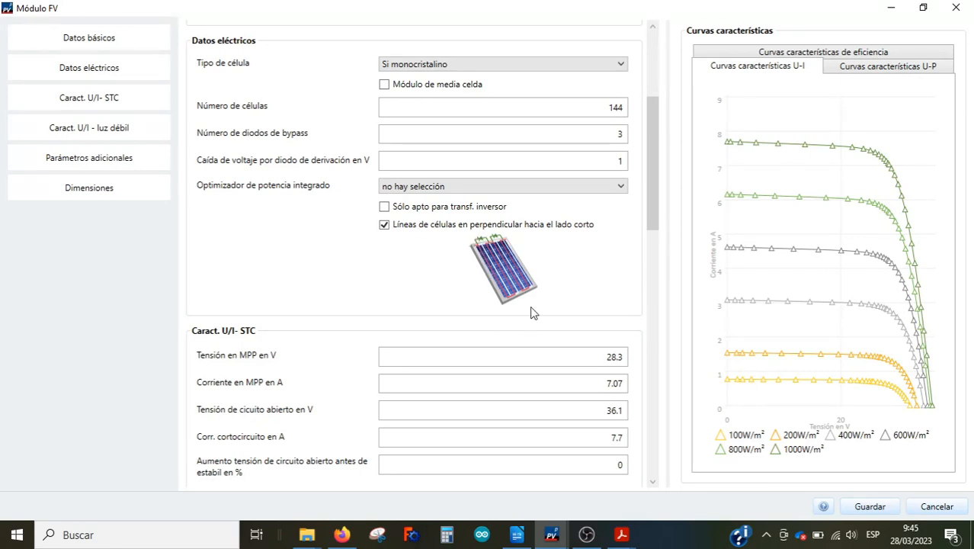
# Consult the A-450M electrical characteristics in the Acrobat Reader datasheet and set the STC voltage at MPP to 41.50 V in PV*SOL.
pyautogui.scroll(-3, 534, 312)
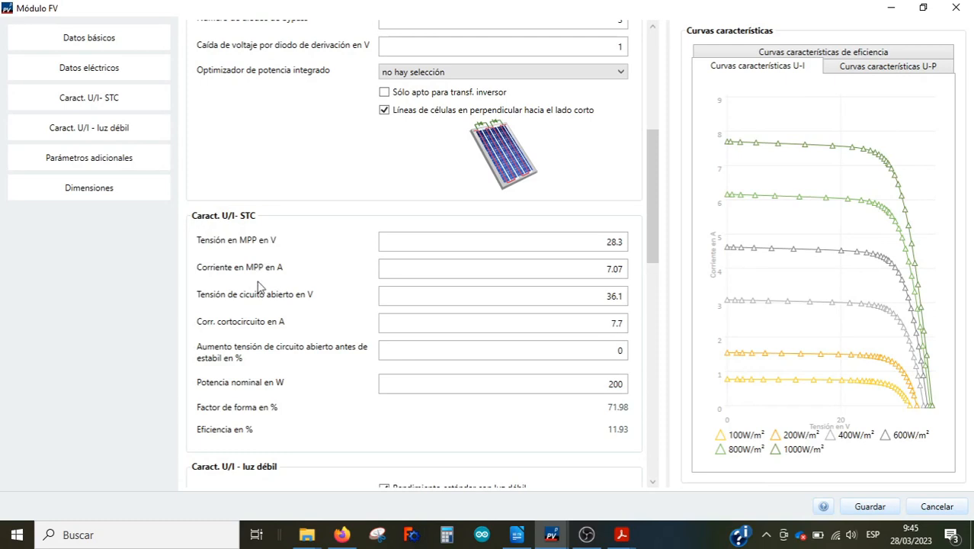
pyautogui.moveTo(621, 535)
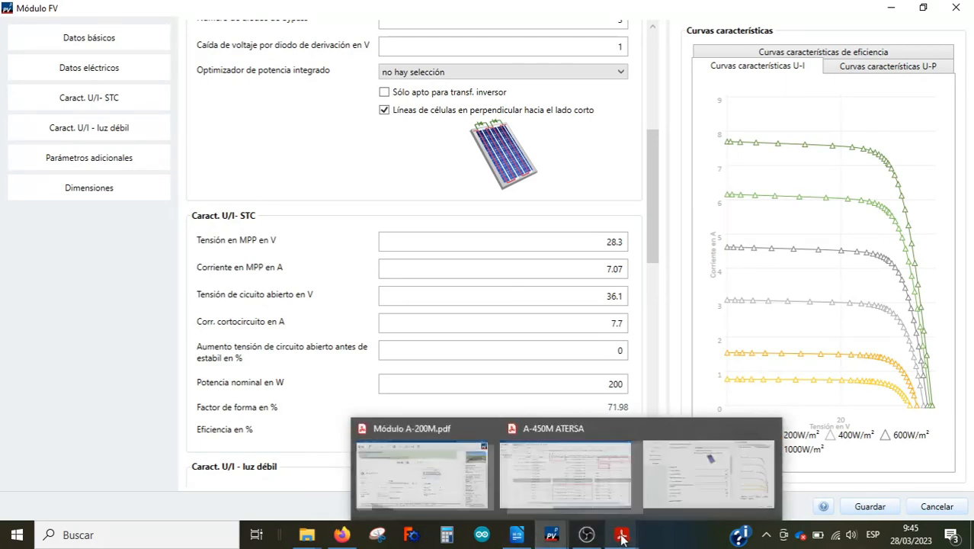
pyautogui.click(697, 492)
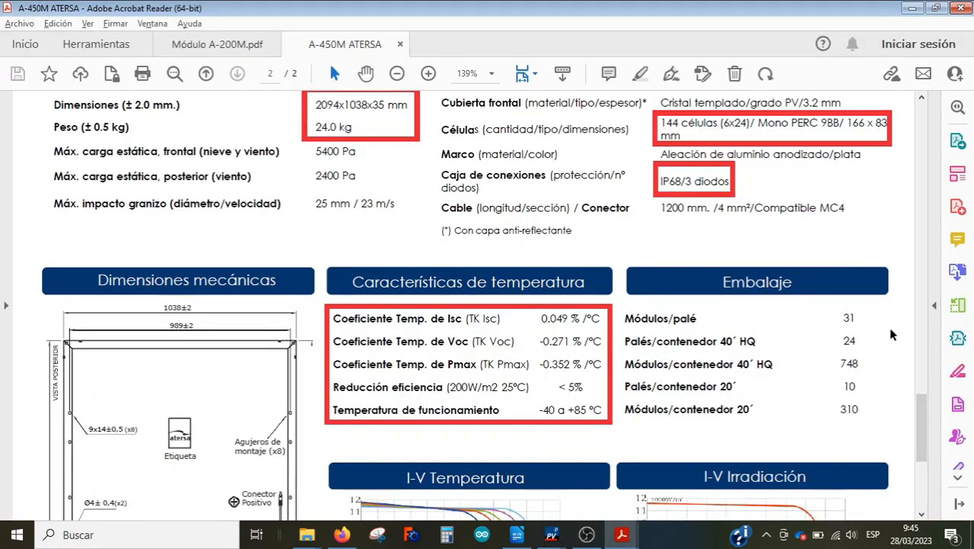
pyautogui.moveTo(917, 423); pyautogui.dragTo(919, 358)
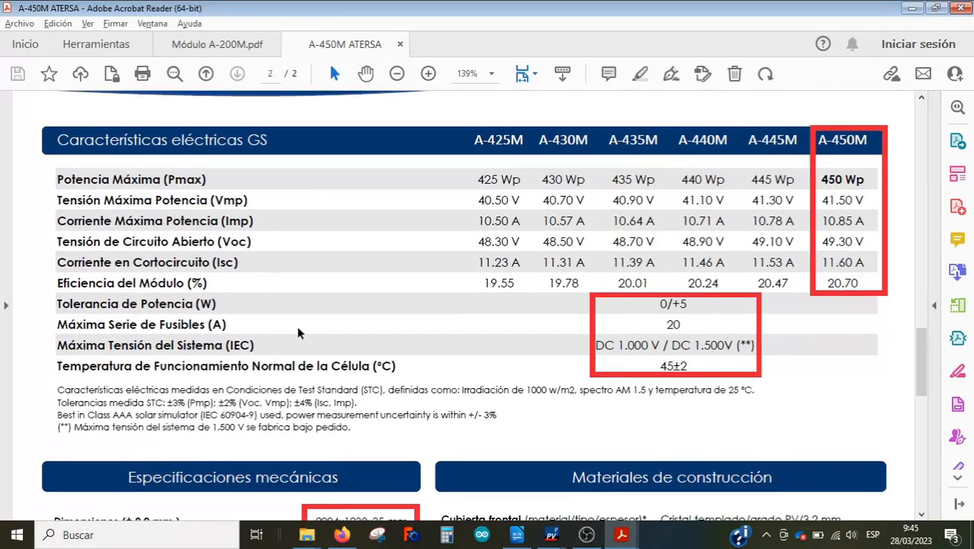
pyautogui.moveTo(556, 538)
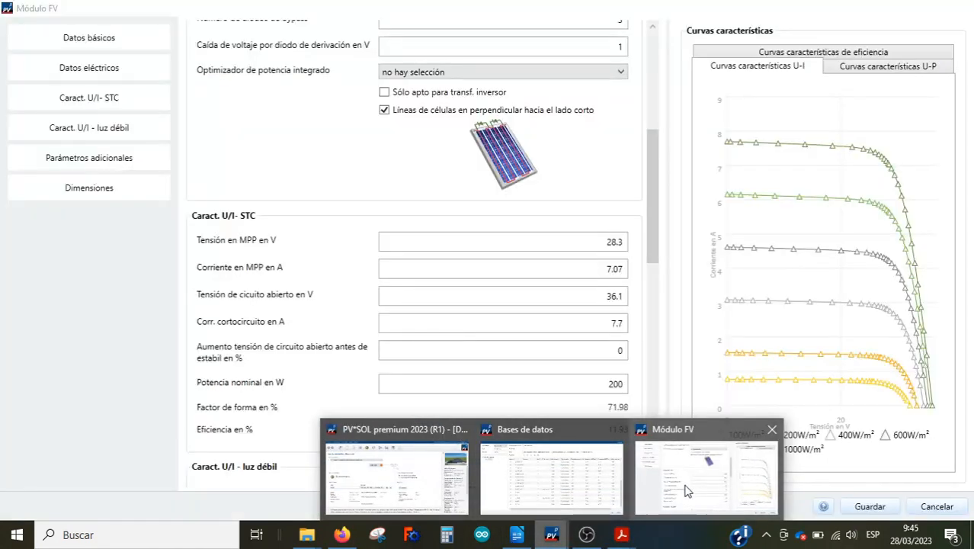
pyautogui.click(686, 491)
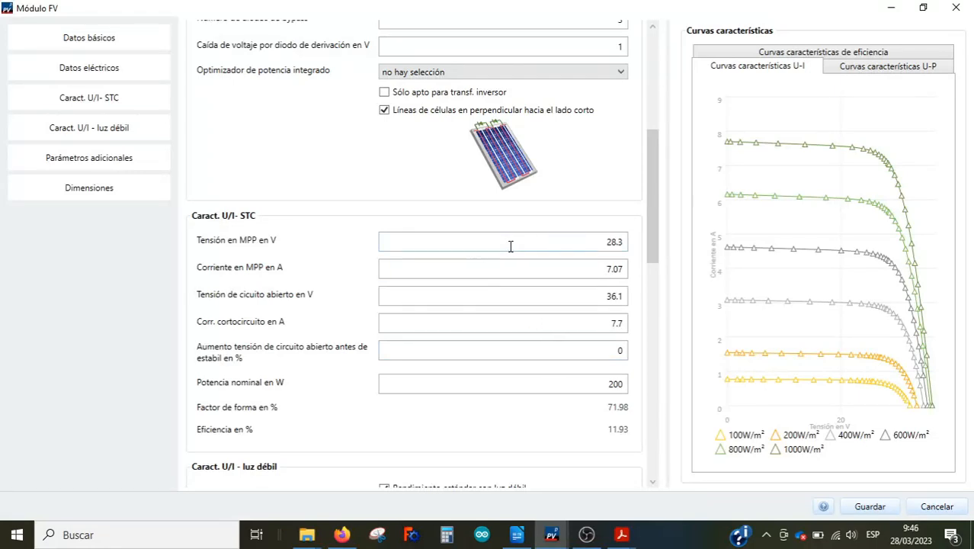
pyautogui.click(602, 242)
pyautogui.press('Delete')
pyautogui.press('Delete')
pyautogui.press('Delete')
pyautogui.press('Delete')
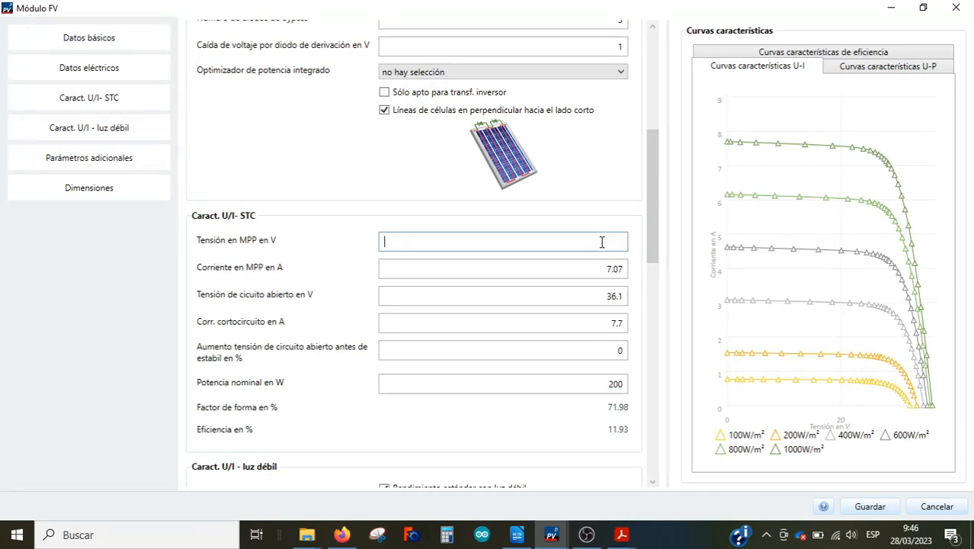
pyautogui.write('41.50')
# Set the module's STC current at MPP to 10.85 A.
pyautogui.click(600, 267)
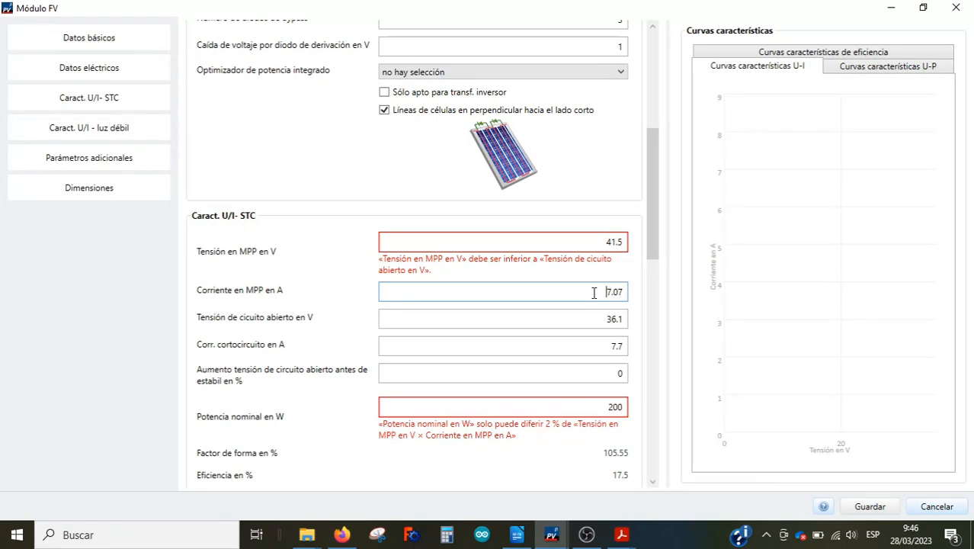
pyautogui.press('Delete')
pyautogui.press('Delete')
pyautogui.press('Delete')
pyautogui.press('Delete')
pyautogui.write('10.85')
# Set the module's STC open-circuit voltage to 49.30 V.
pyautogui.click(597, 322)
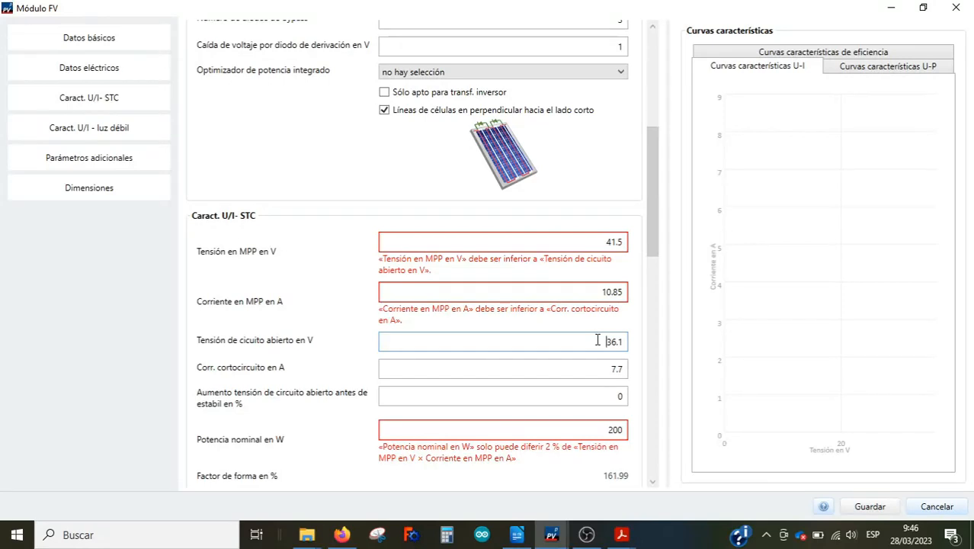
pyautogui.press('Delete')
pyautogui.press('Delete')
pyautogui.press('Delete')
pyautogui.press('Delete')
pyautogui.write('49.30')
# Set the module's STC short-circuit current to 11.60 A.
pyautogui.click(592, 367)
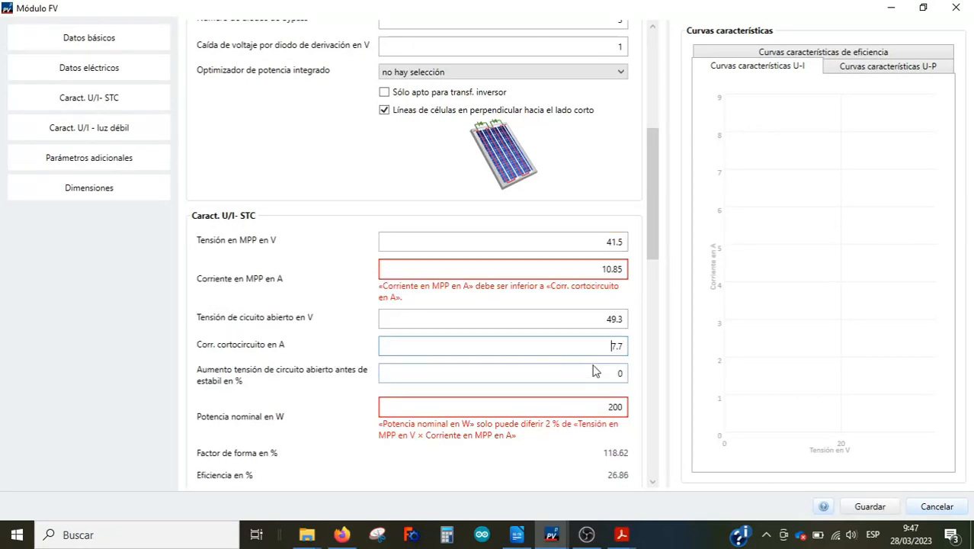
pyautogui.press('BackSpace')
pyautogui.press('BackSpace')
pyautogui.press('BackSpace')
pyautogui.write('11.60')
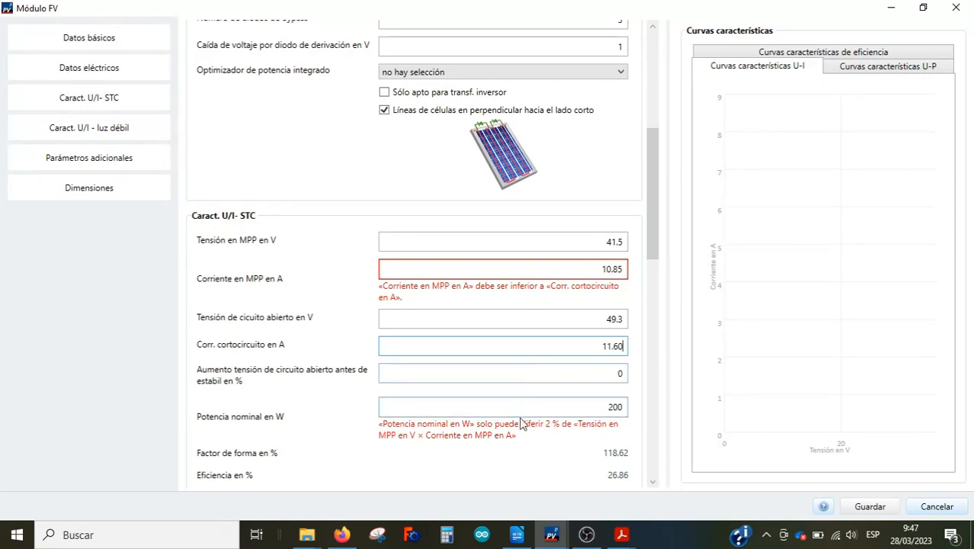
# Set the module's nominal power to 450 W.
pyautogui.click(612, 408)
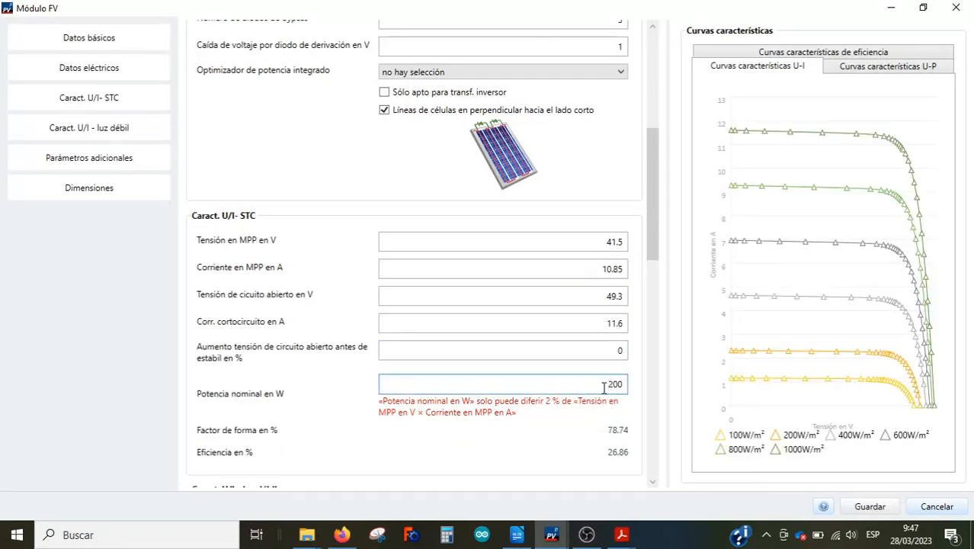
pyautogui.press('Delete')
pyautogui.press('Delete')
pyautogui.write('450')
pyautogui.click(586, 349)
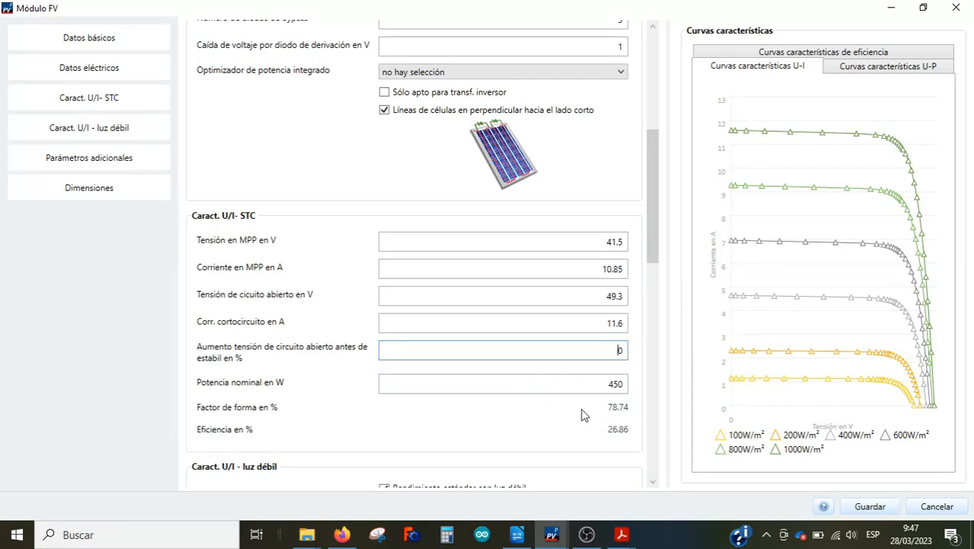
# Switch the Voc temperature coefficient to %/K and set it to -0.271.
pyautogui.moveTo(657, 251)
pyautogui.mouseDown()
pyautogui.moveTo(662, 459)
pyautogui.moveTo(662, 268)
pyautogui.mouseUp()
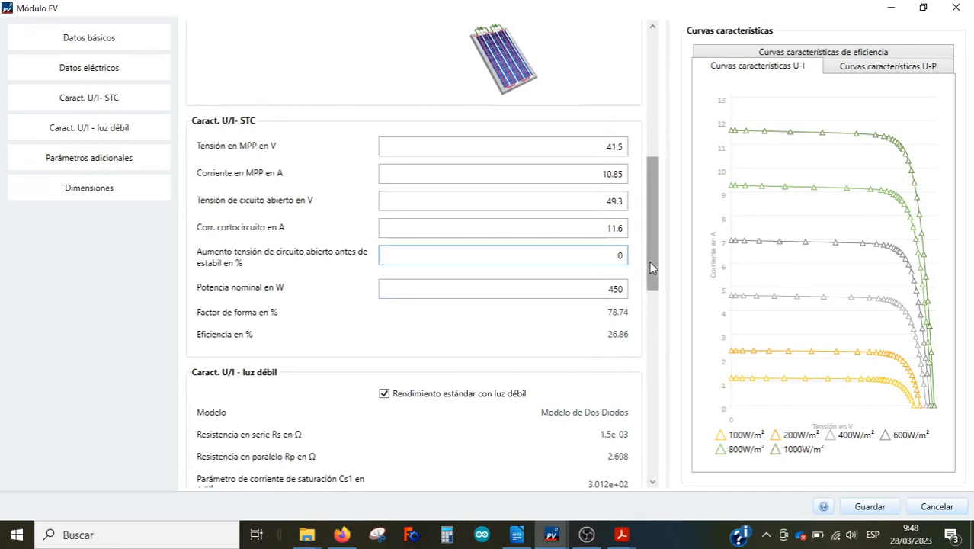
pyautogui.moveTo(649, 267); pyautogui.dragTo(653, 319)
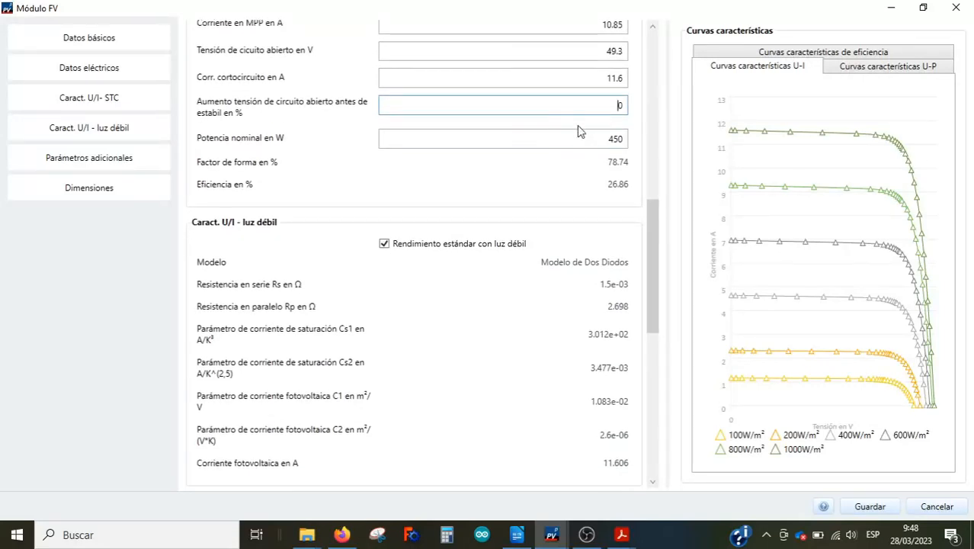
pyautogui.moveTo(650, 217); pyautogui.dragTo(650, 237)
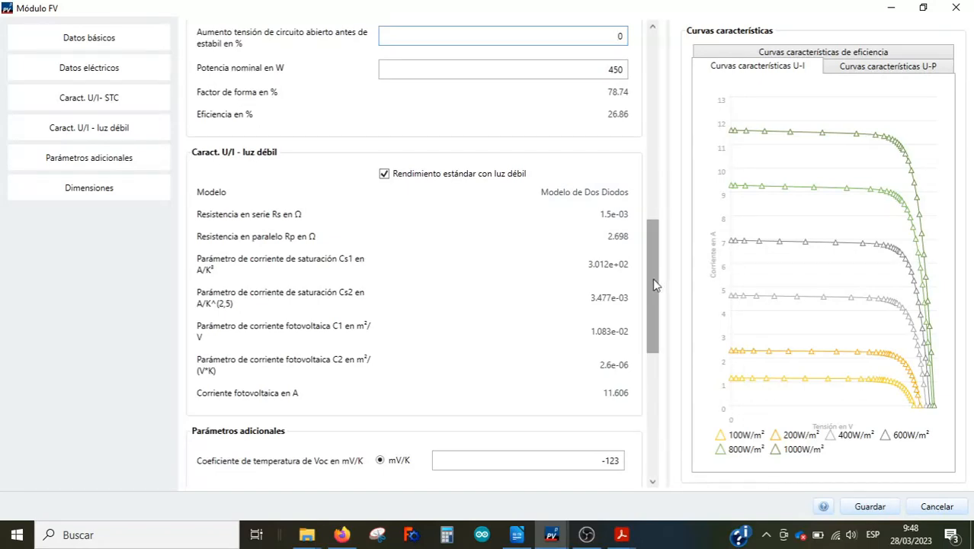
pyautogui.scroll(-1, 653, 285)
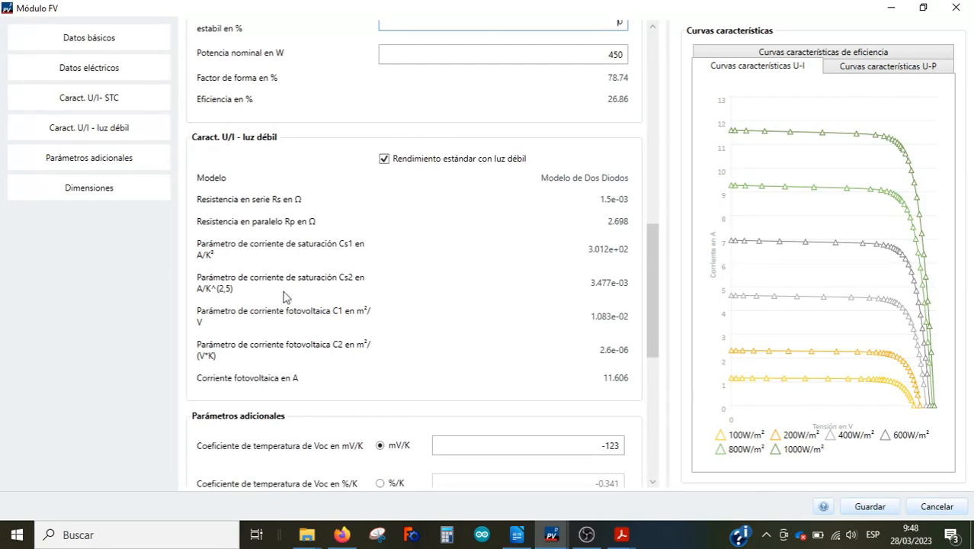
pyautogui.moveTo(656, 271); pyautogui.dragTo(653, 297)
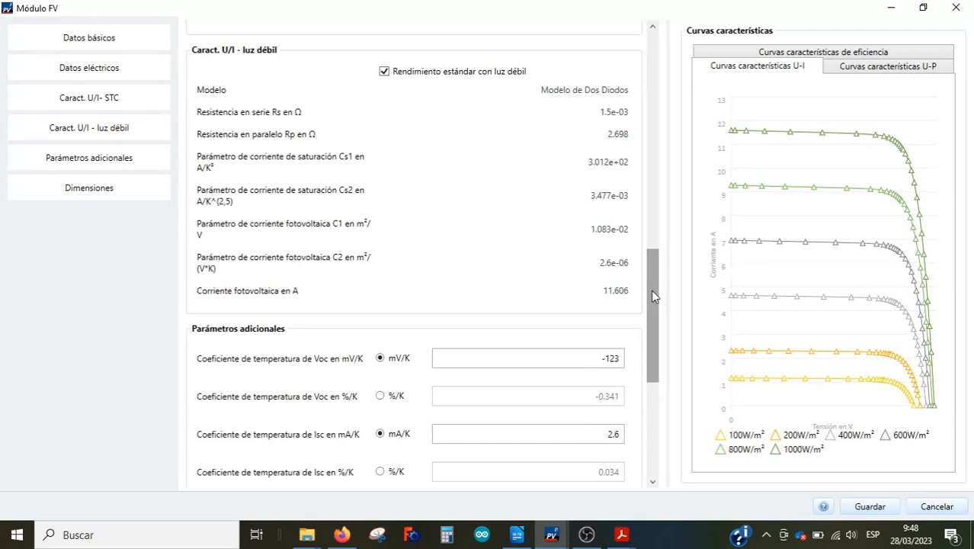
pyautogui.moveTo(653, 295); pyautogui.dragTo(656, 324)
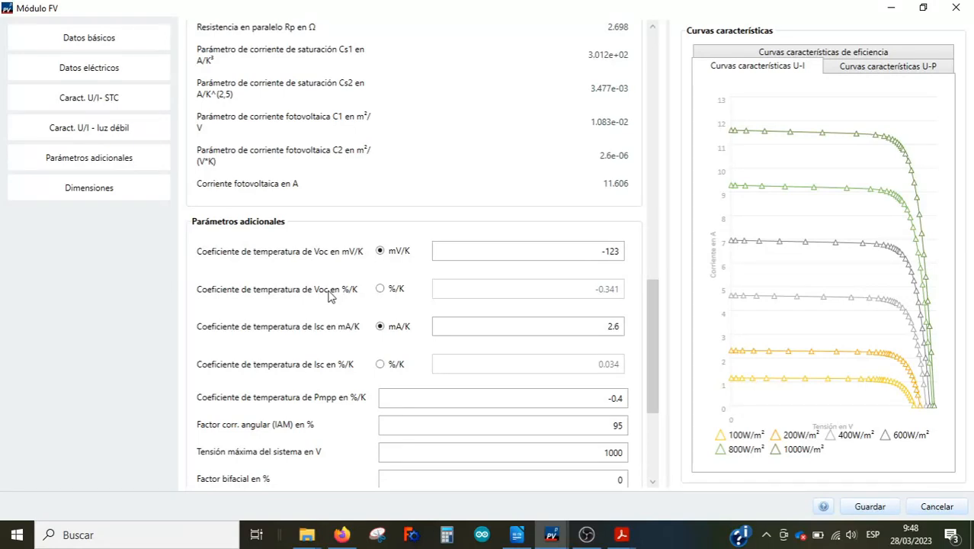
pyautogui.click(380, 289)
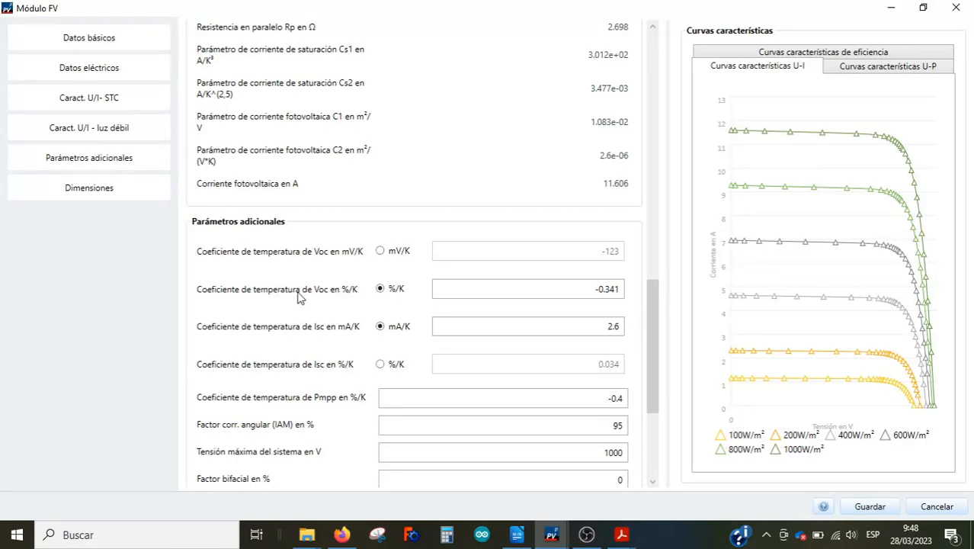
pyautogui.click(619, 287)
pyautogui.press('BackSpace')
pyautogui.press('BackSpace')
pyautogui.press('BackSpace')
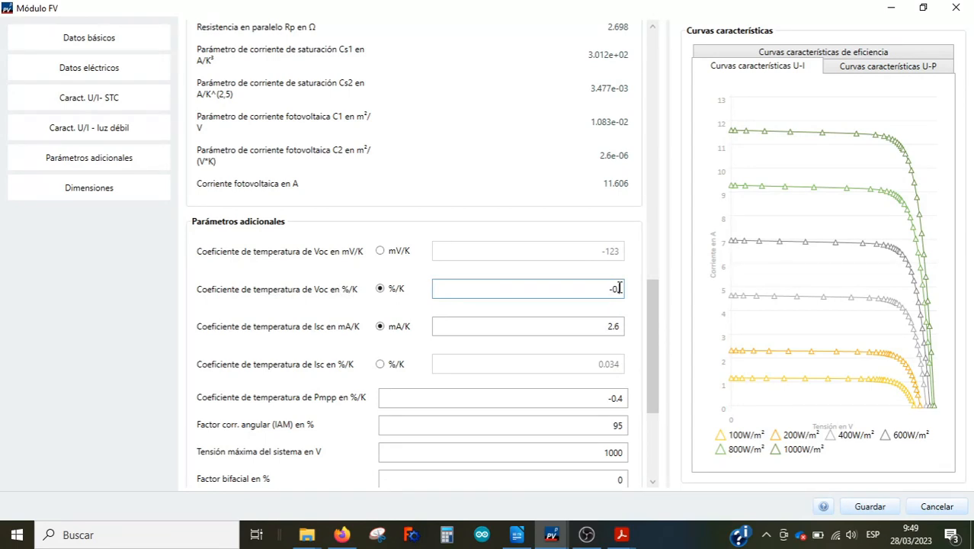
pyautogui.write('271')
# Switch the Isc temperature coefficient to %/K and set it to 0.049.
pyautogui.click(380, 365)
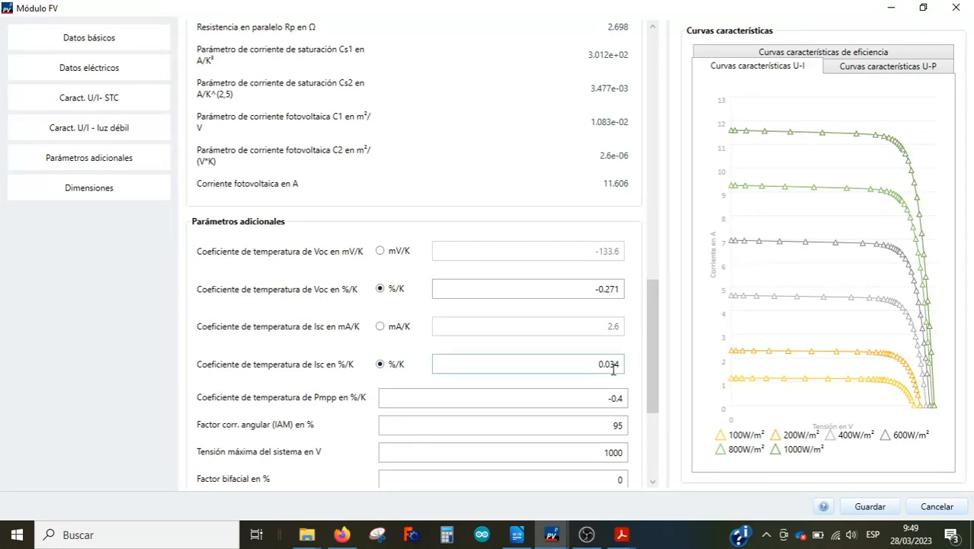
pyautogui.click(618, 363)
pyautogui.press('BackSpace')
pyautogui.press('BackSpace')
pyautogui.write('4')
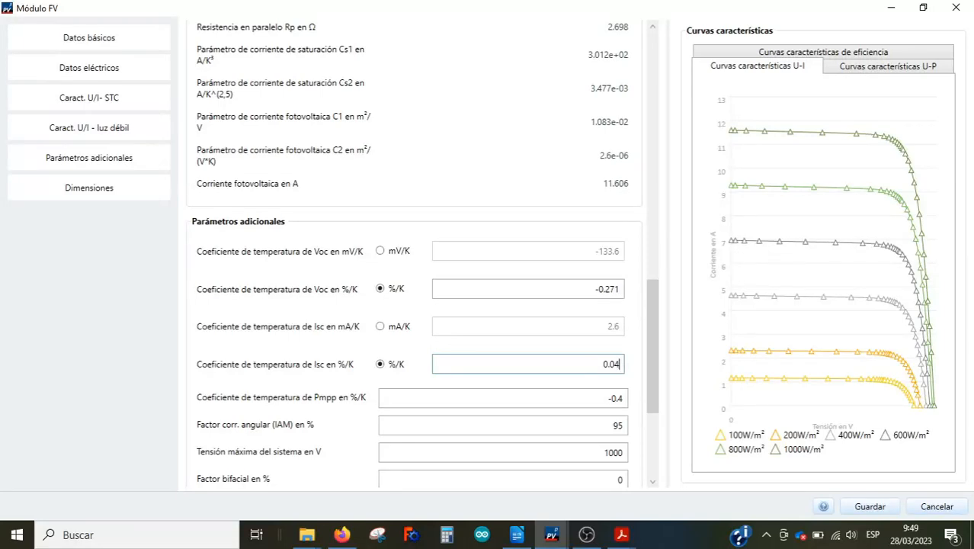
pyautogui.write('9')
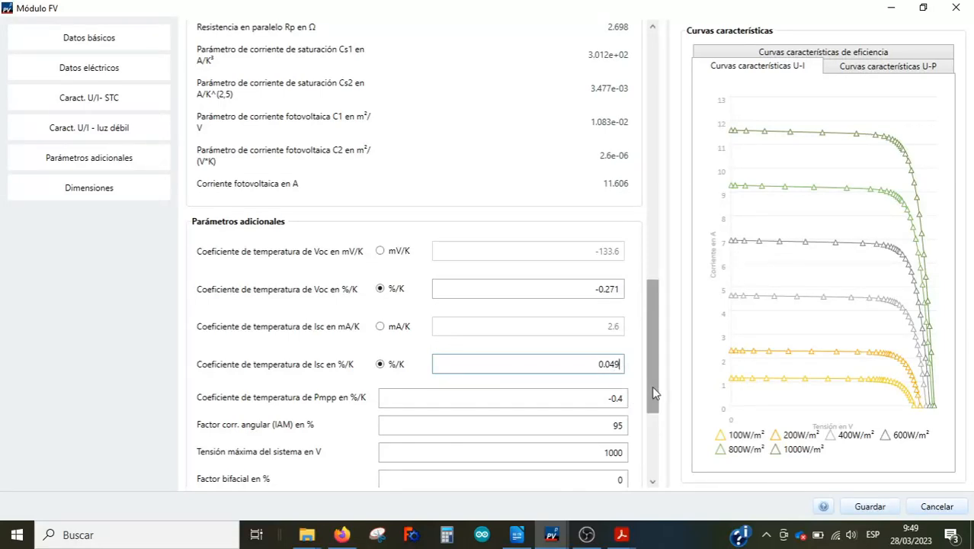
# Set the Pmpp temperature coefficient to -0.352 %/K and check the maximum system voltage in the datasheet in Acrobat Reader.
pyautogui.moveTo(657, 410); pyautogui.dragTo(657, 422)
pyautogui.click(614, 356)
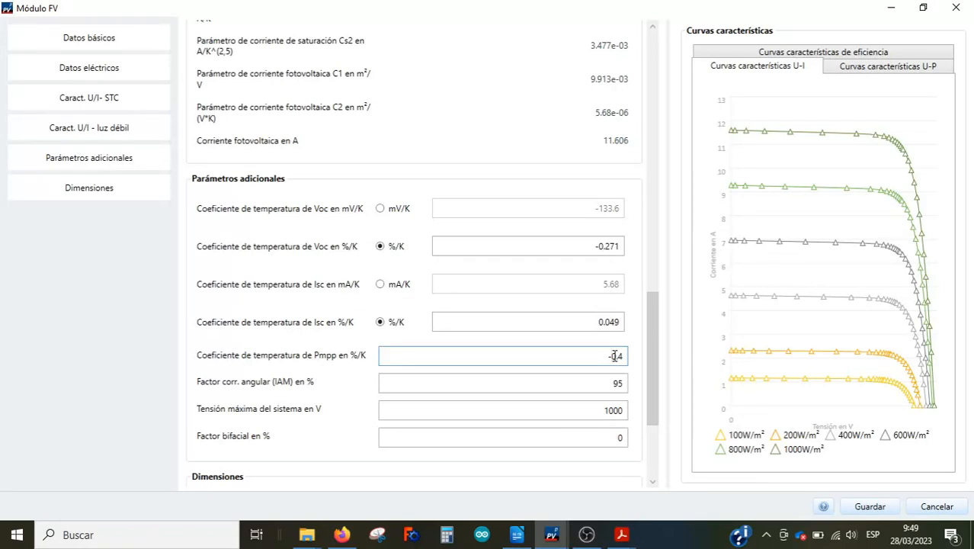
pyautogui.press('BackSpace')
pyautogui.write('352')
pyautogui.hotkey('alt', 'Tab')
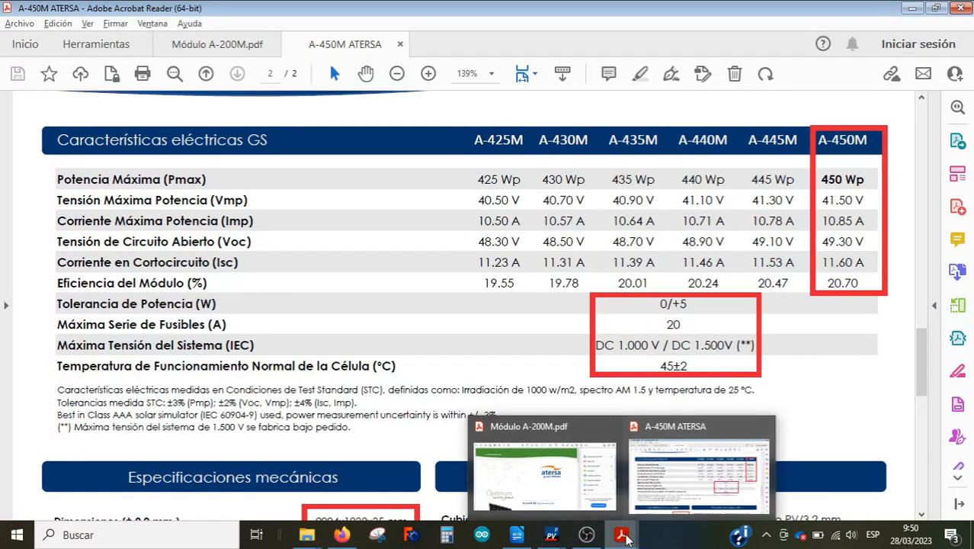
pyautogui.click(623, 536)
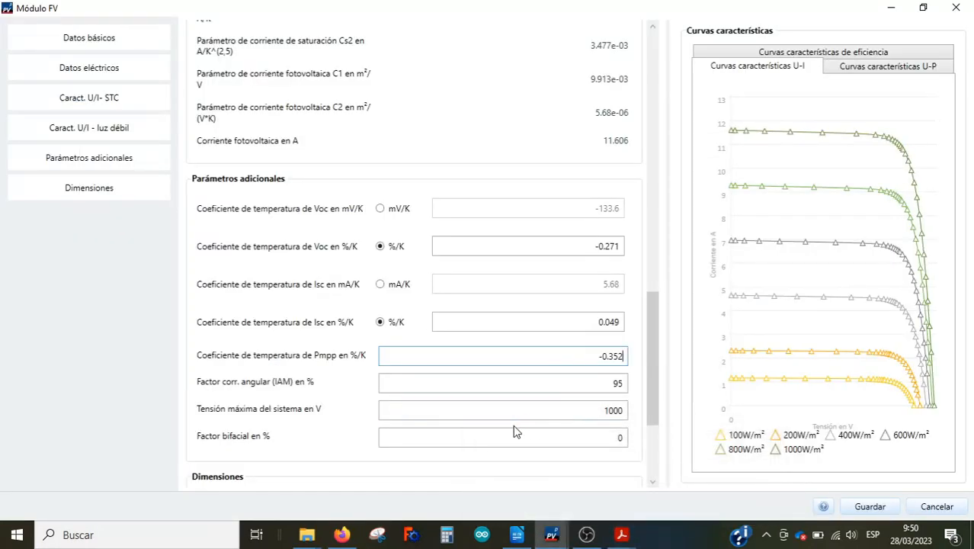
# Set the module's height to 2094 mm and its width to 1038 mm.
pyautogui.moveTo(650, 410); pyautogui.dragTo(654, 477)
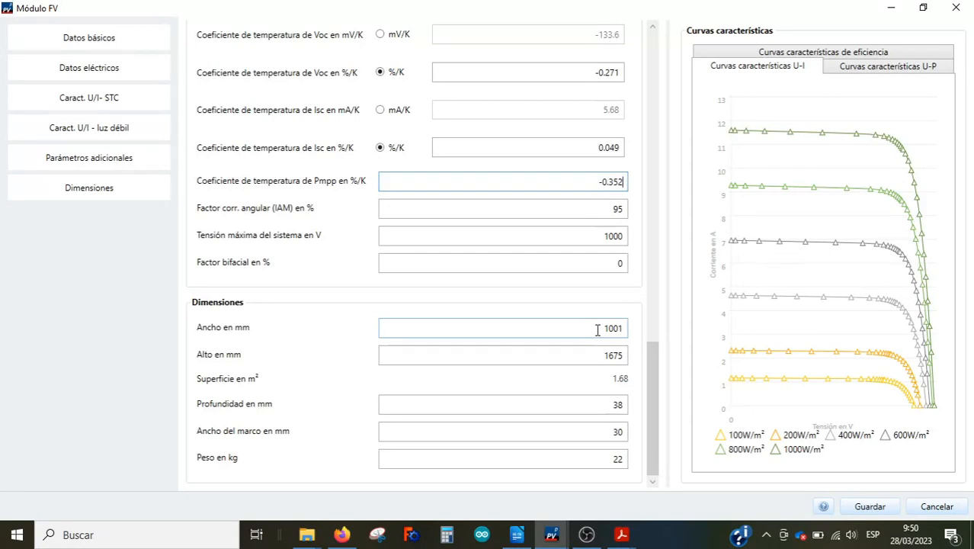
pyautogui.moveTo(599, 355); pyautogui.dragTo(622, 355)
pyautogui.write('209')
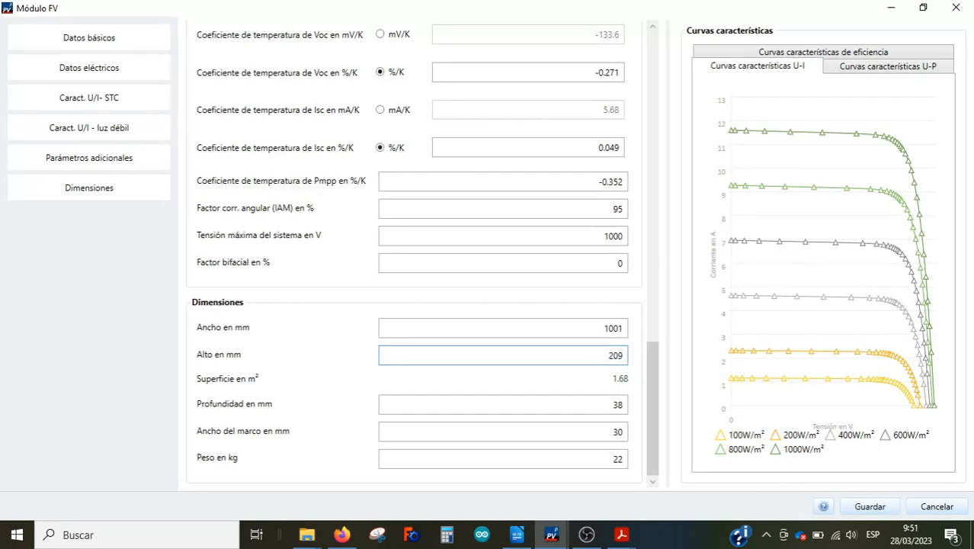
pyautogui.write('4')
pyautogui.moveTo(613, 327); pyautogui.dragTo(624, 332)
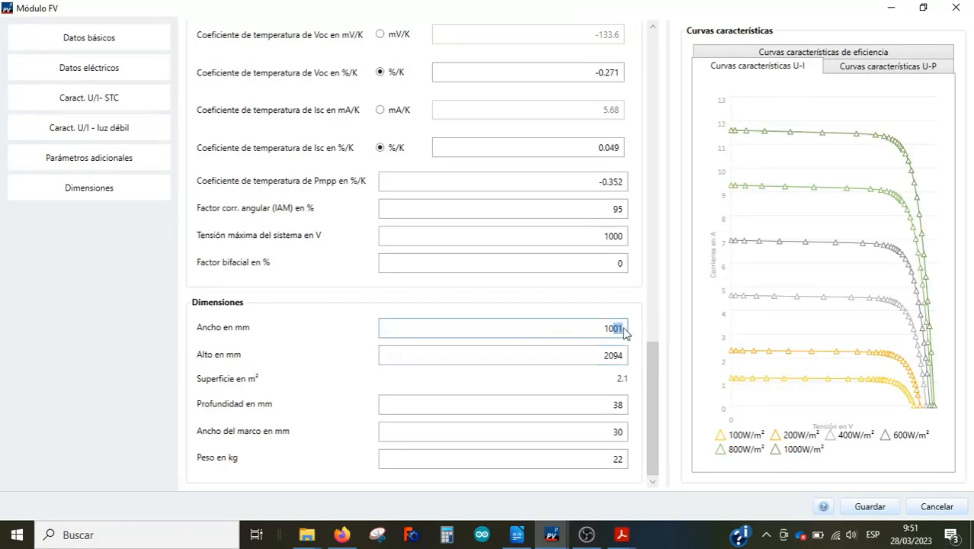
pyautogui.write('38')
# Set the module's depth to 35 mm.
pyautogui.click(577, 404)
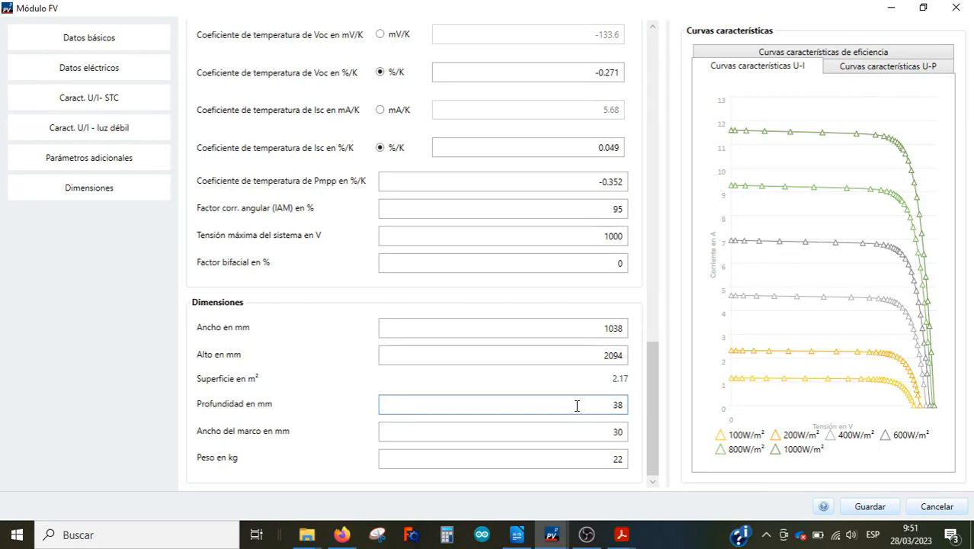
pyautogui.press('Right')
pyautogui.press('Delete')
pyautogui.write('5')
# Set the module's weight to 24 kg and enter a new frame width.
pyautogui.click(617, 461)
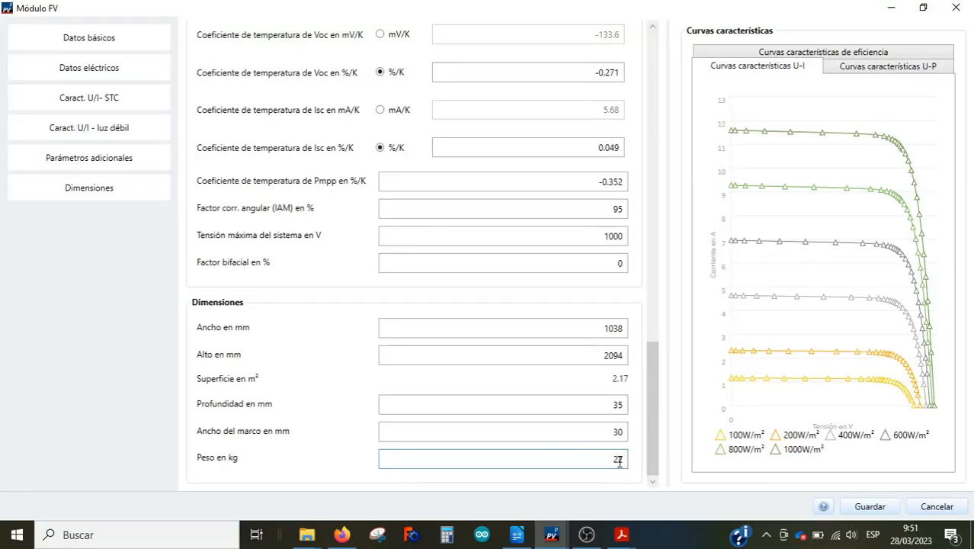
pyautogui.press('BackSpace')
pyautogui.write('4')
pyautogui.hotkey('shift', 'Tab')
pyautogui.write('24')
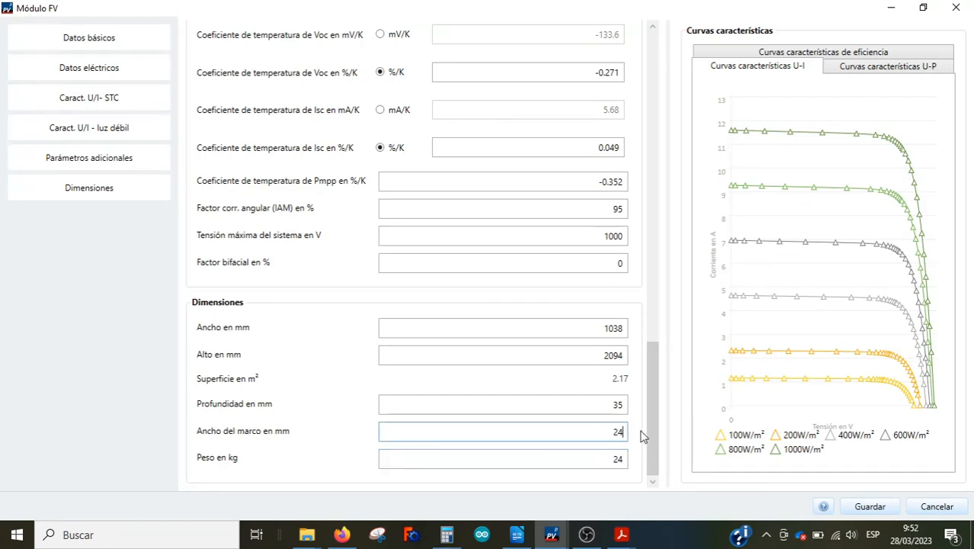
pyautogui.write('5')
# Compare the module's calculated efficiency with the A-450M efficiency in the datasheet in Acrobat Reader.
pyautogui.moveTo(651, 436); pyautogui.dragTo(669, 292)
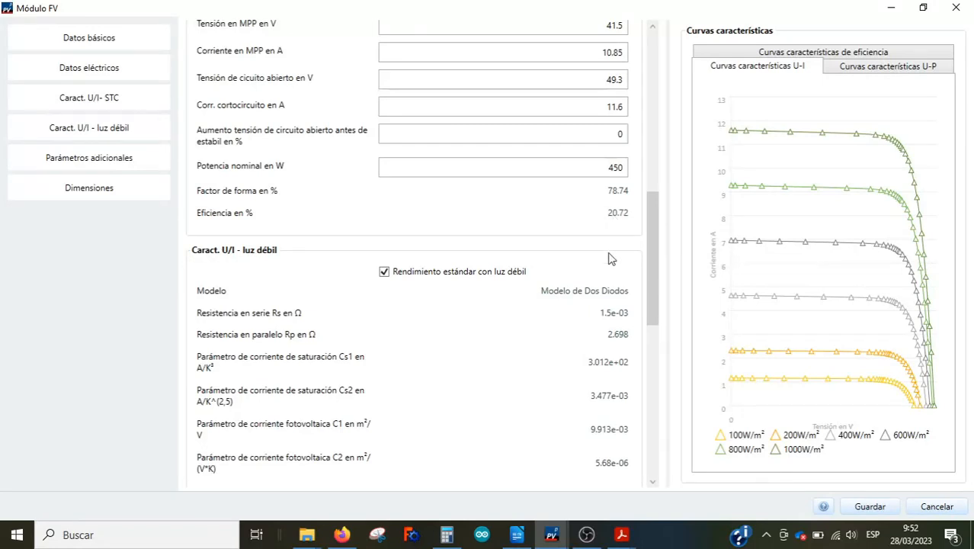
pyautogui.moveTo(620, 535)
pyautogui.click(679, 482)
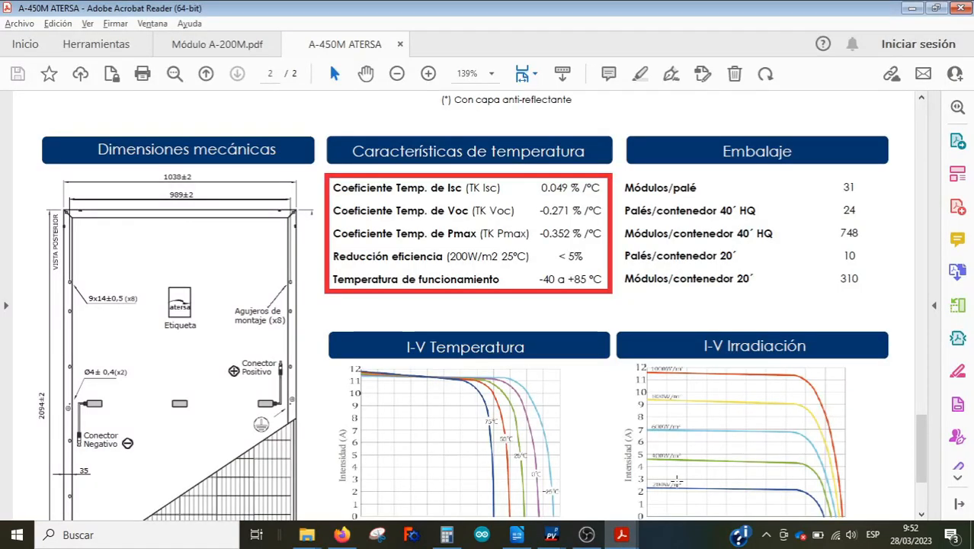
pyautogui.moveTo(918, 452); pyautogui.dragTo(919, 371)
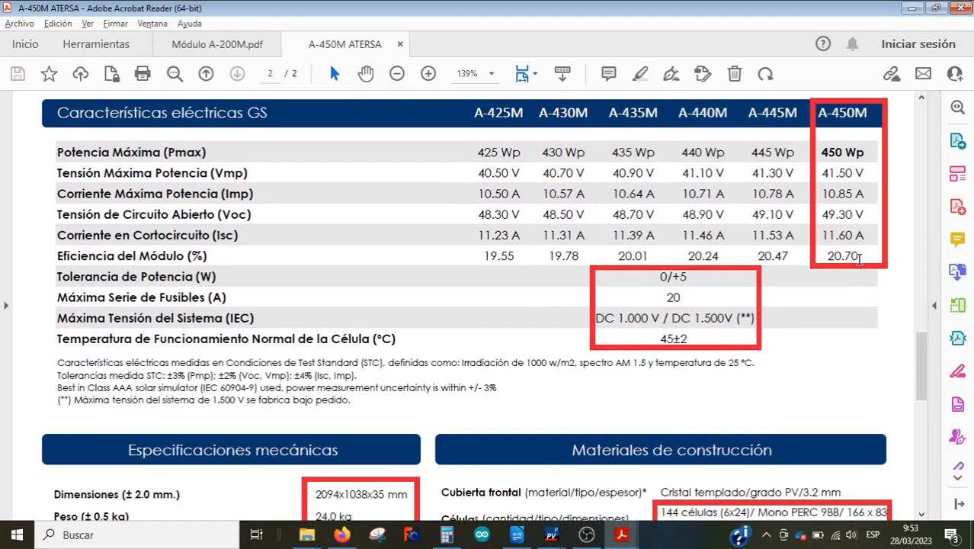
# Return to PV*SOL and save the new module.
pyautogui.hotkey('alt', 'Tab')
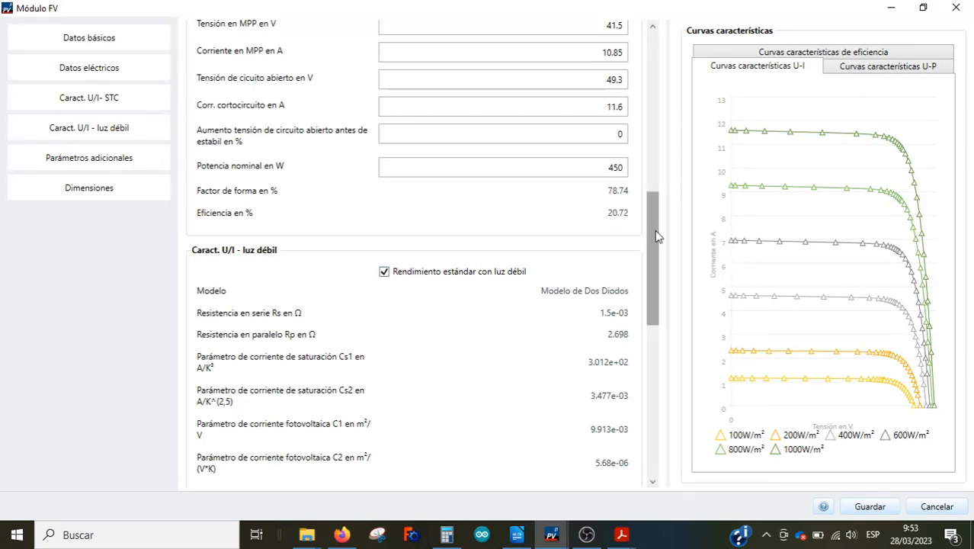
pyautogui.scroll(-5, 657, 236)
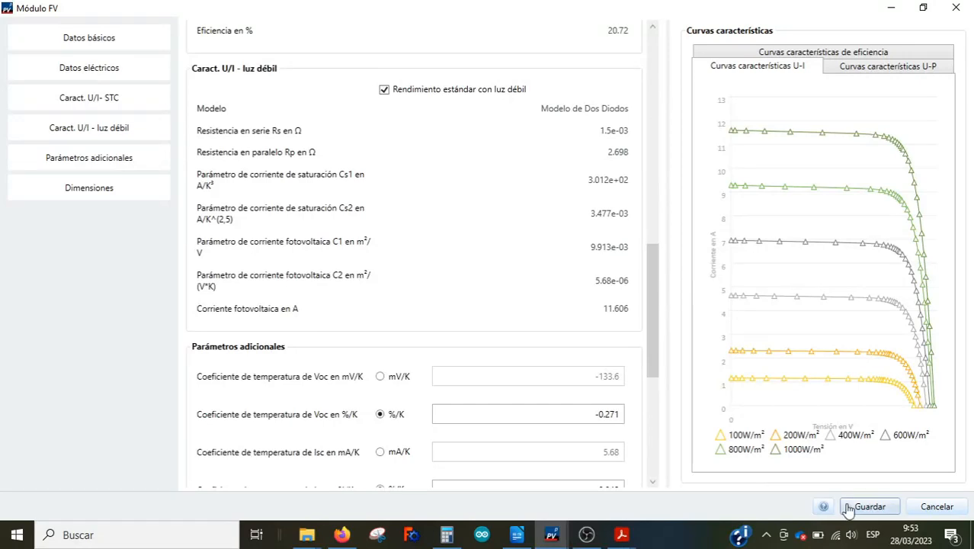
pyautogui.click(870, 506)
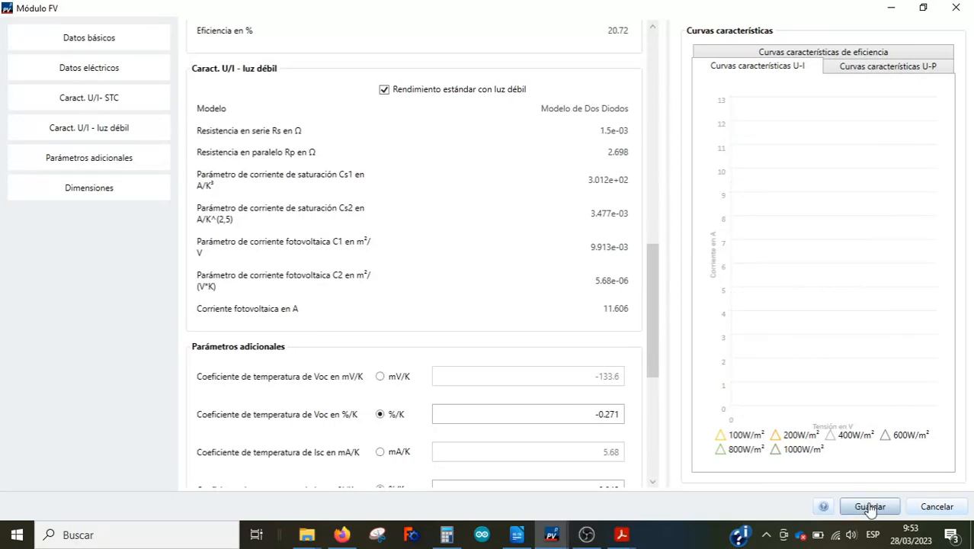